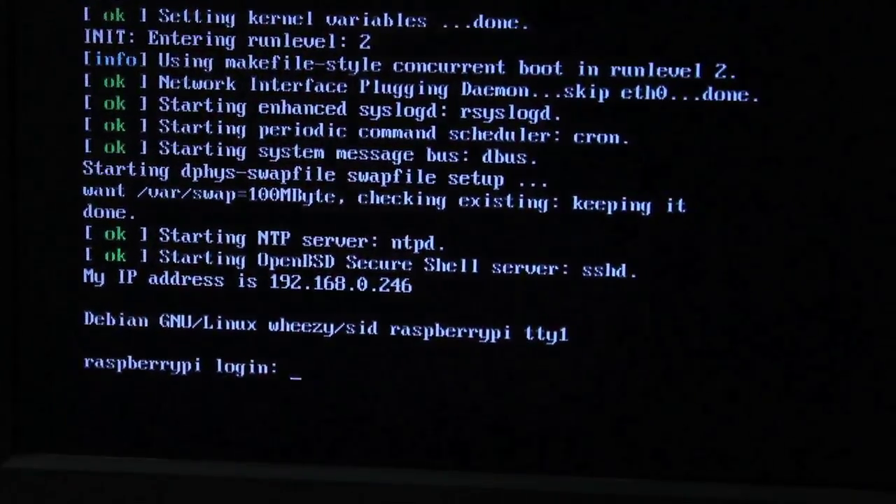
Log in as user pi with the default password, then enter startx to launch the desktop
{"action": "type", "text": "pi"}
{"action": "key", "text": "Return"}
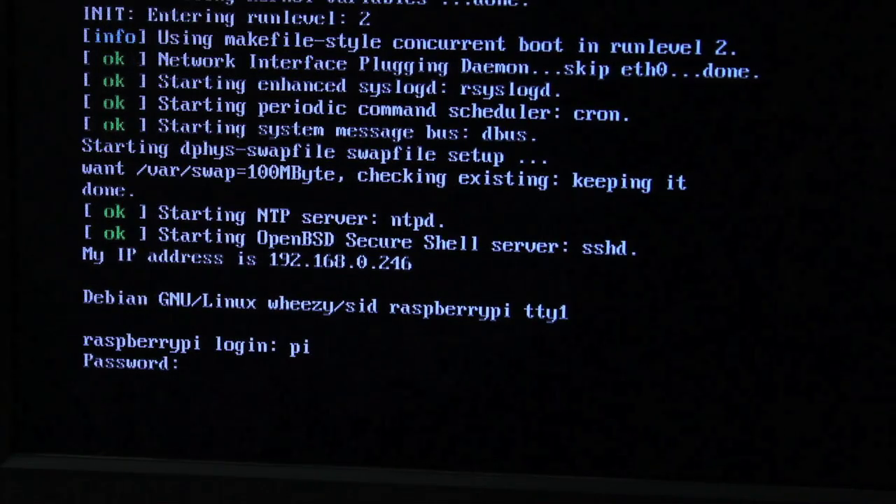
{"action": "type", "text": "raspberry"}
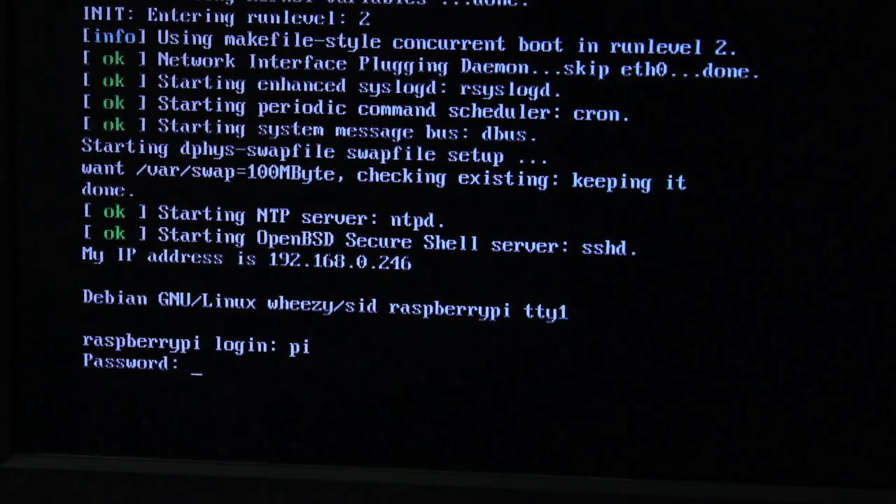
{"action": "key", "text": "Return"}
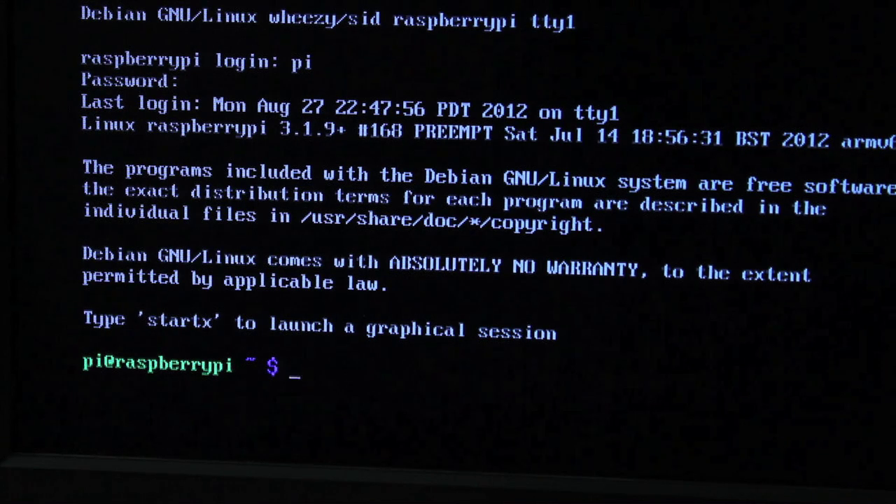
{"action": "type", "text": "startx"}
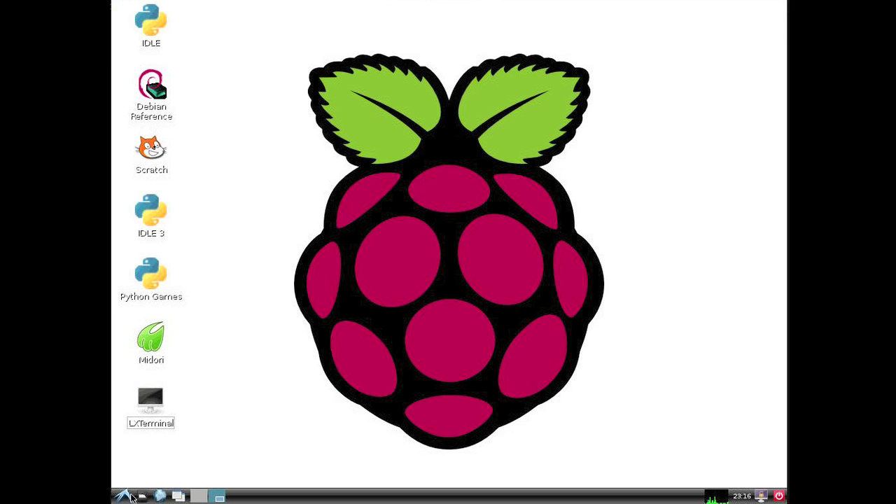
Launch Scratch from its desktop icon, then close its window to return to the desktop
{"action": "double_click", "coordinate": [154, 150]}
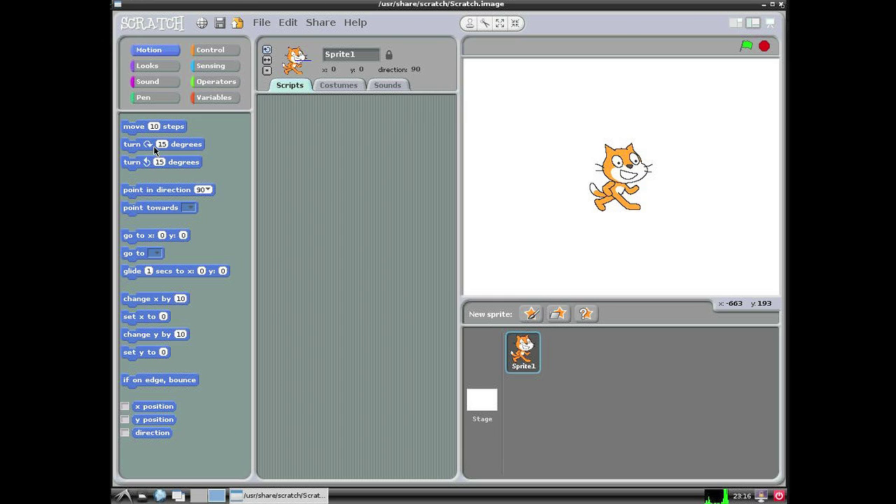
{"action": "left_click", "coordinate": [781, 5]}
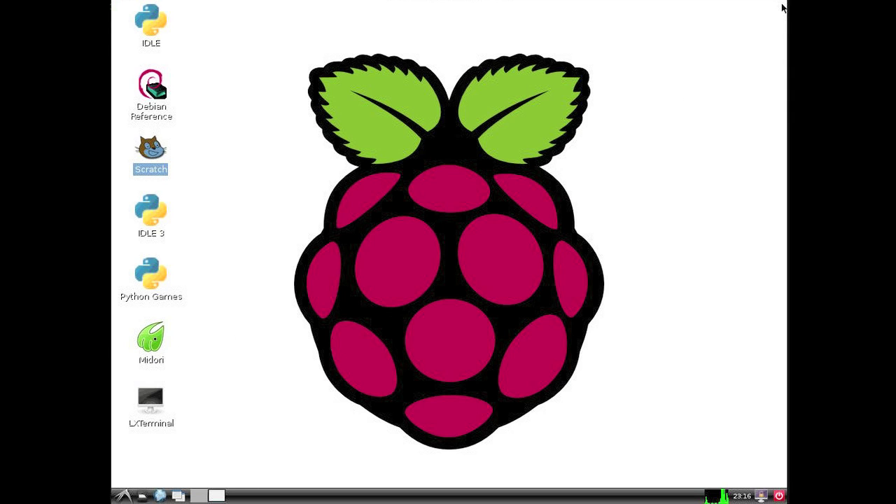
{"action": "left_click", "coordinate": [154, 340]}
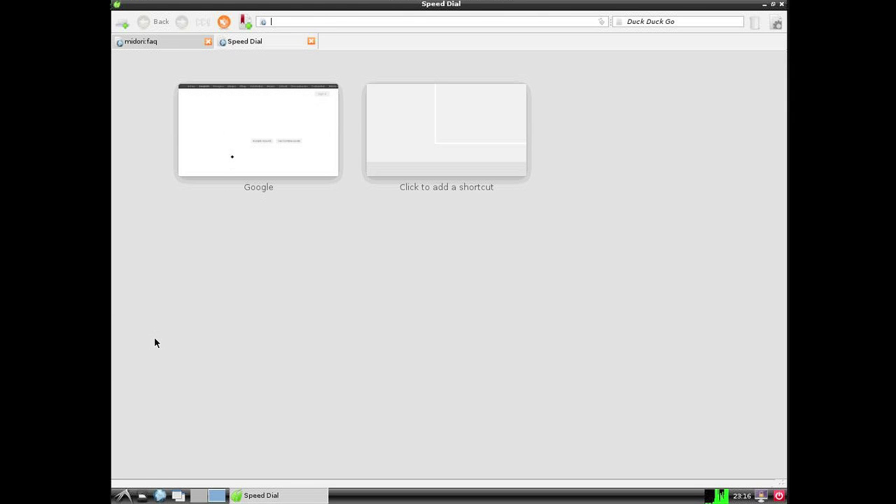
{"action": "left_click", "coordinate": [235, 160]}
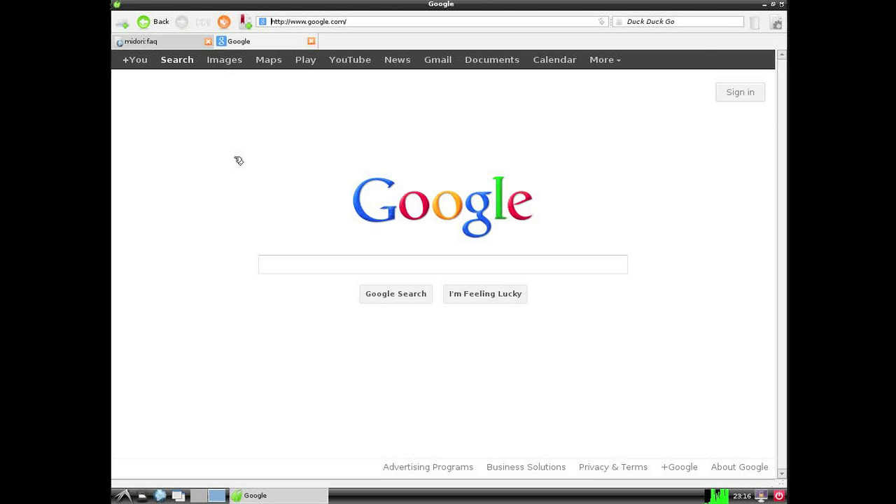
{"action": "left_click", "coordinate": [782, 5]}
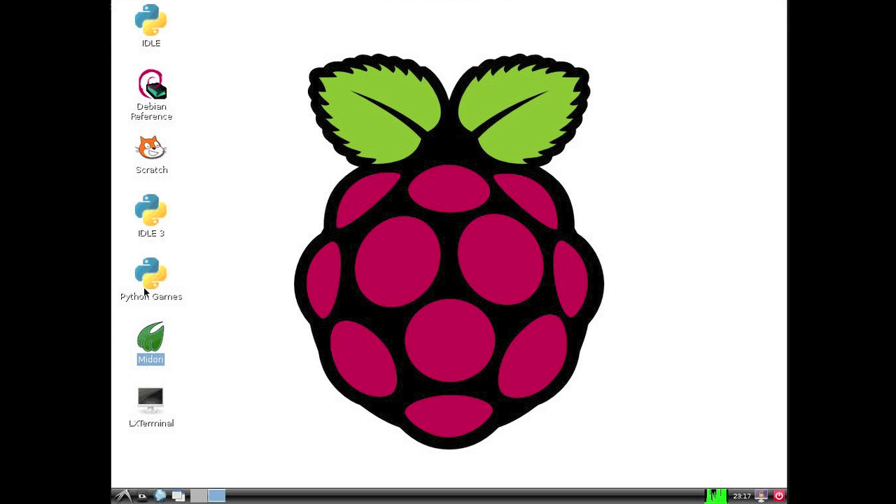
{"action": "left_click", "coordinate": [143, 496]}
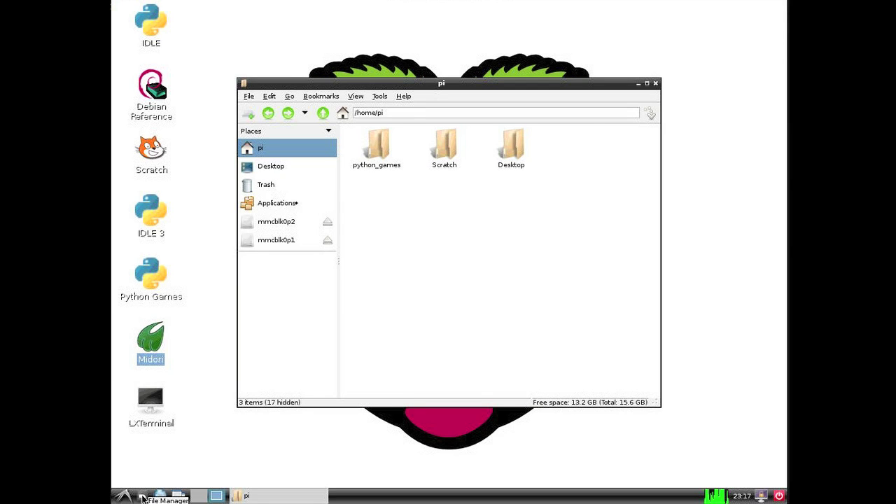
{"action": "left_click", "coordinate": [296, 205]}
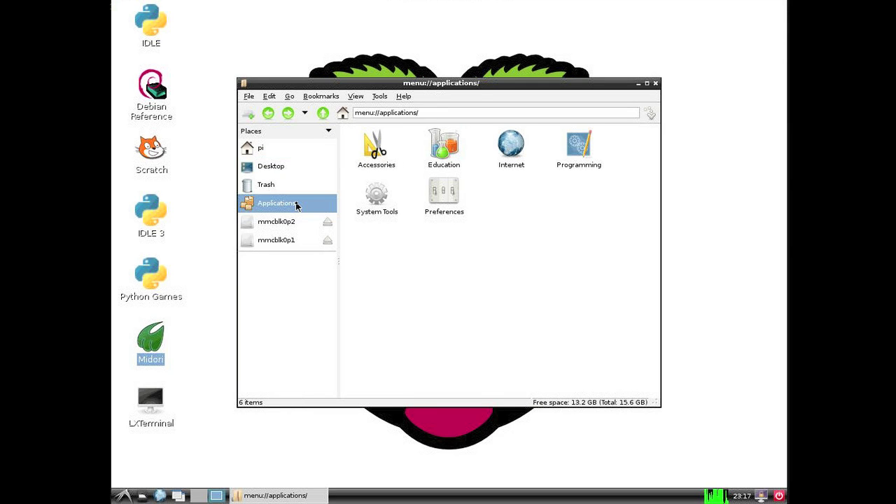
{"action": "double_click", "coordinate": [442, 145]}
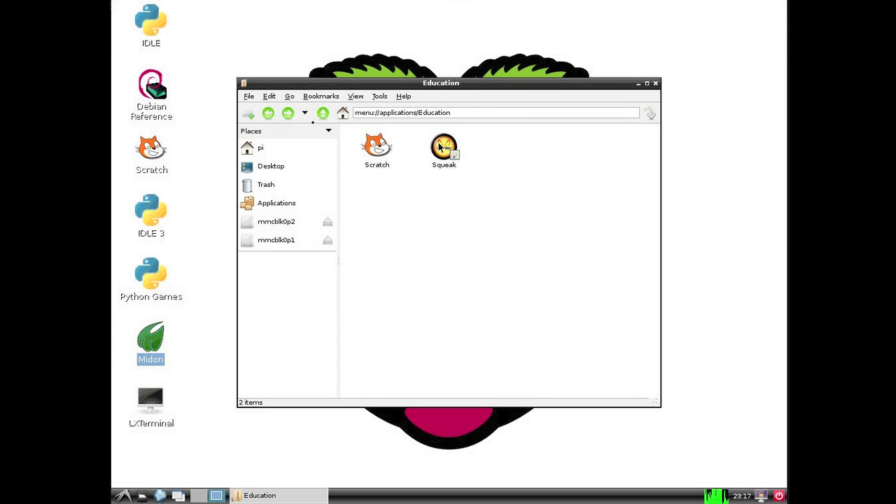
{"action": "left_click", "coordinate": [268, 113]}
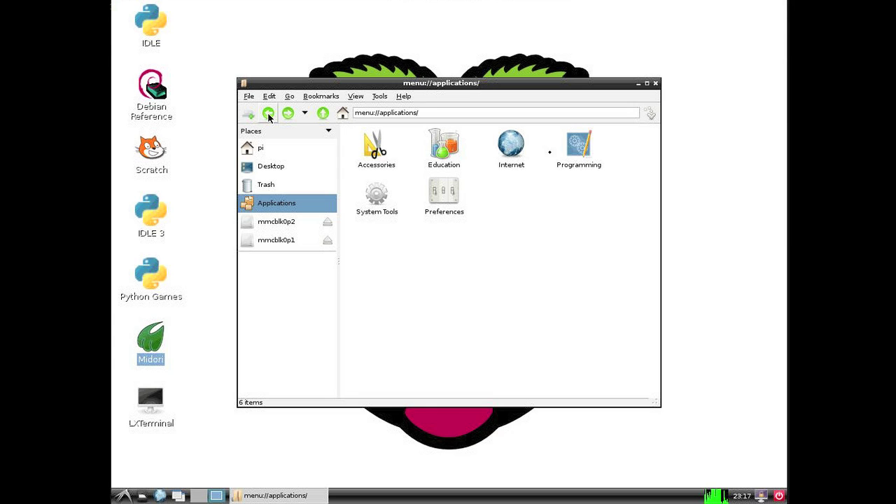
{"action": "double_click", "coordinate": [581, 150]}
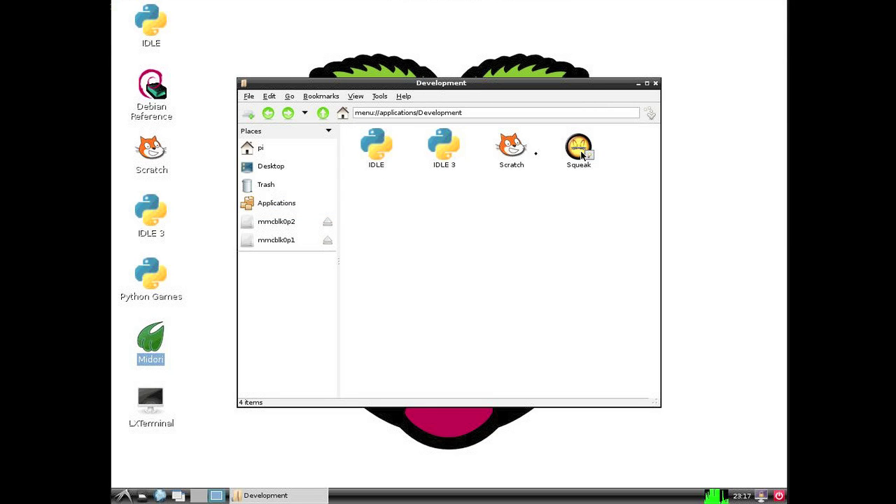
{"action": "key", "text": "alt+Left"}
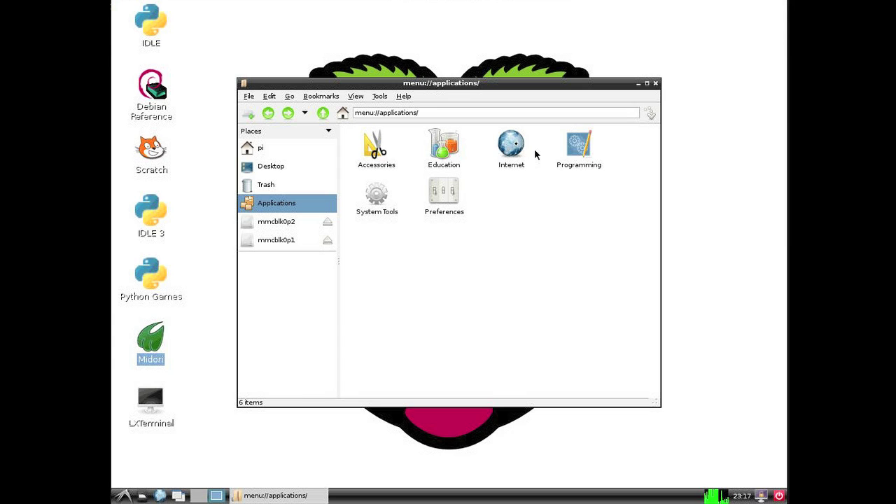
{"action": "double_click", "coordinate": [514, 146]}
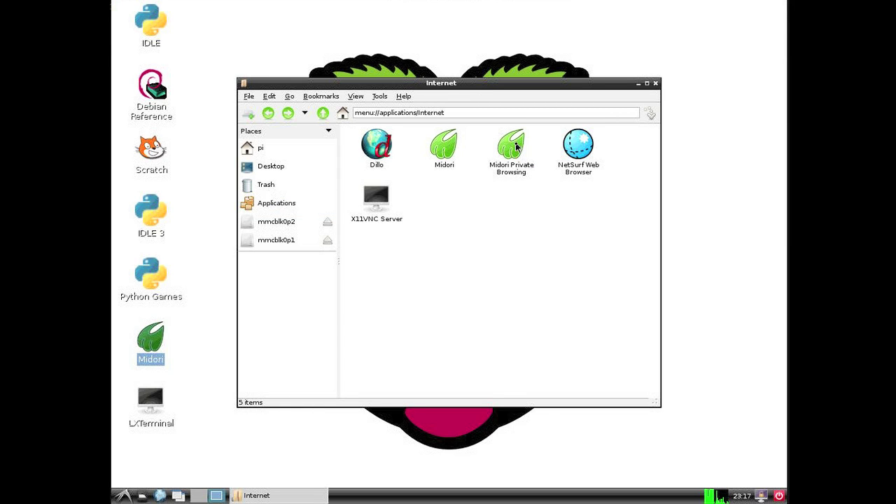
{"action": "left_click", "coordinate": [269, 114]}
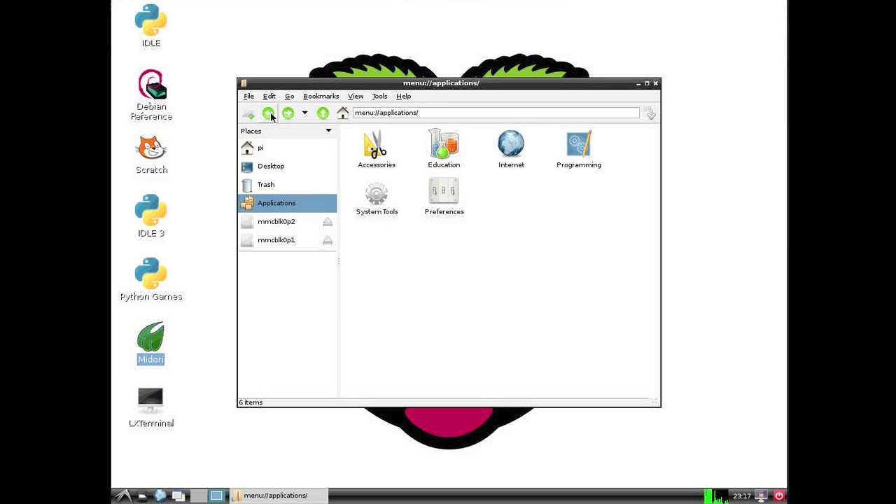
{"action": "double_click", "coordinate": [373, 150]}
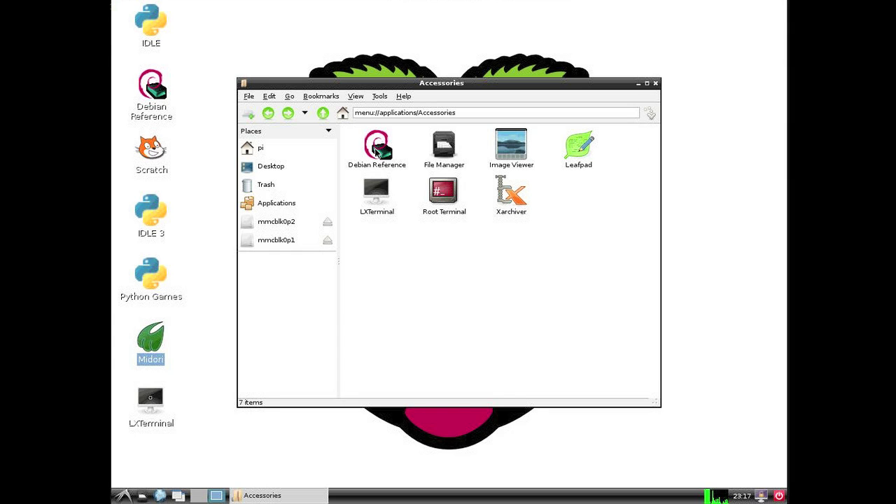
{"action": "key", "text": "alt+F4"}
{"action": "left_click", "coordinate": [151, 401]}
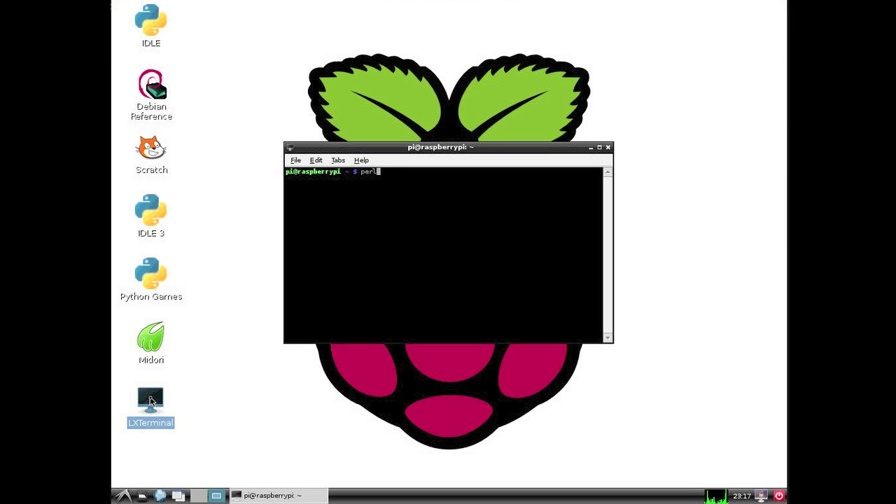
{"action": "type", "text": "-h"}
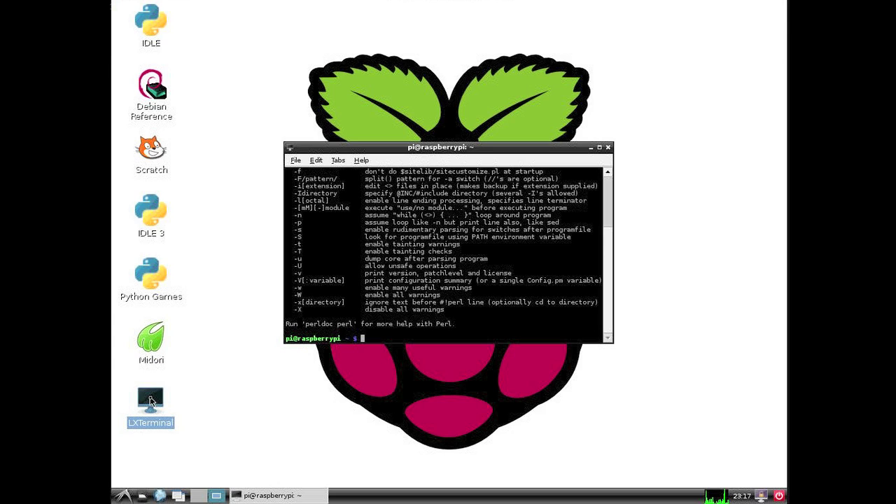
{"action": "type", "text": "clear"}
{"action": "key", "text": "Return"}
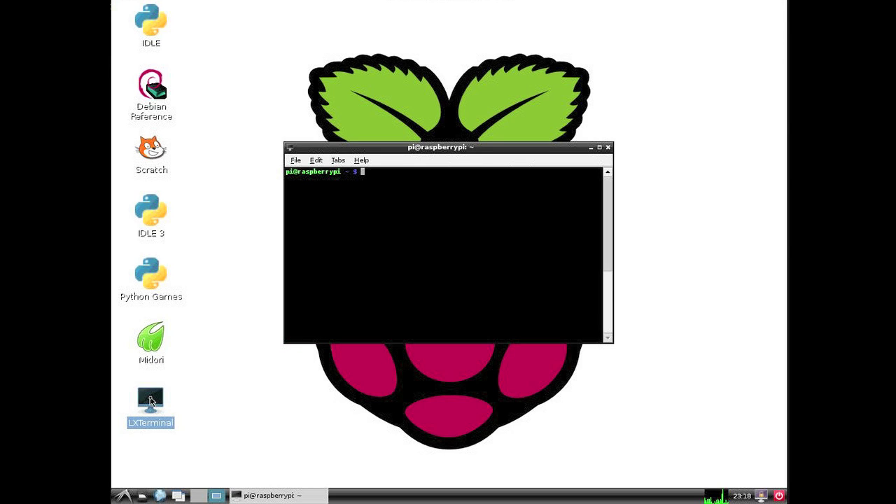
{"action": "type", "text": "exit"}
{"action": "key", "text": "Return"}
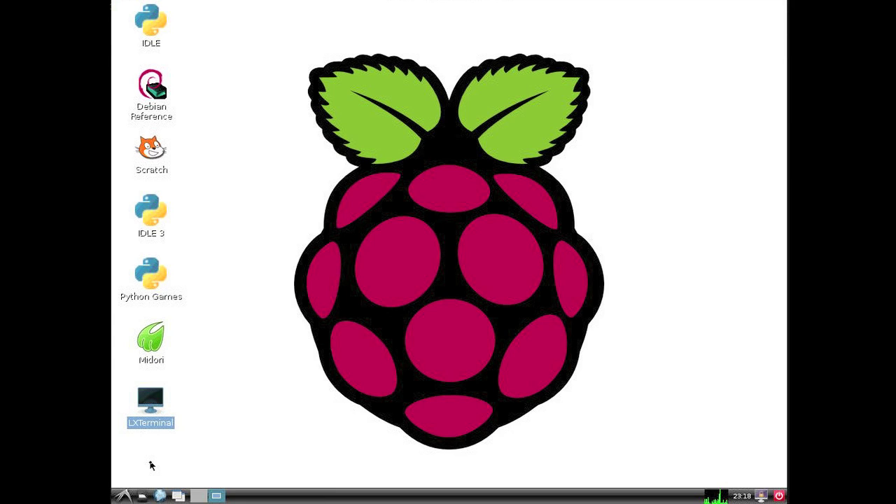
Log out of the LXDE session from the main menu, then run sudo halt to shut down
{"action": "left_click", "coordinate": [126, 496]}
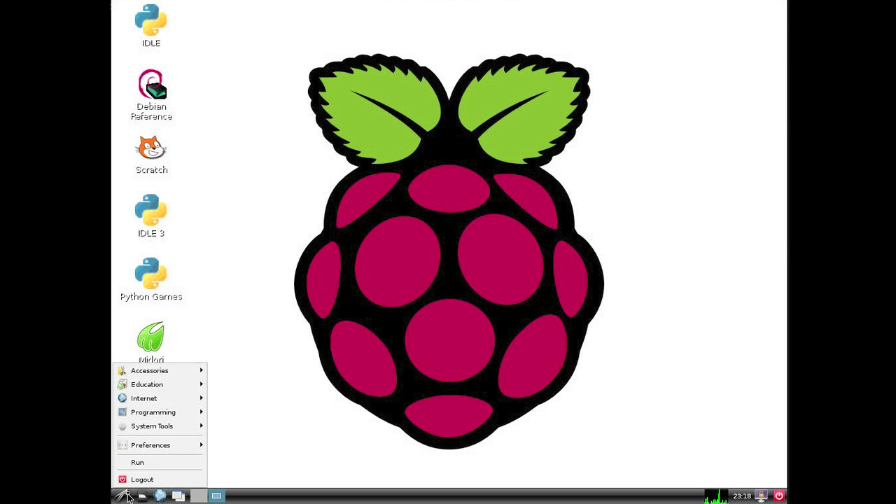
{"action": "left_click", "coordinate": [128, 497]}
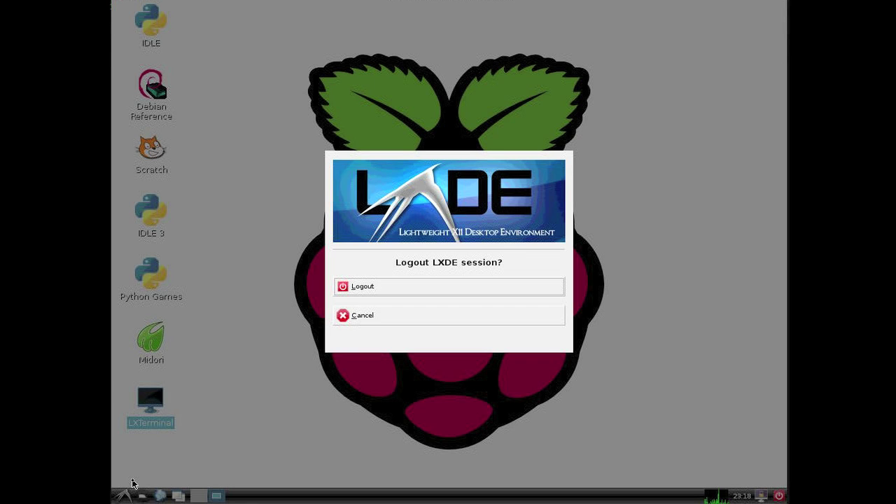
{"action": "left_click", "coordinate": [382, 288]}
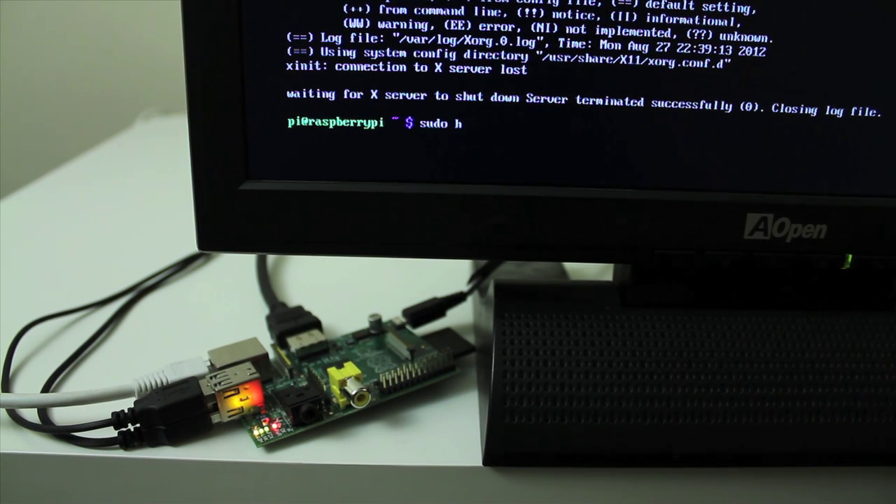
{"action": "type", "text": "alt"}
{"action": "key", "text": "Return"}
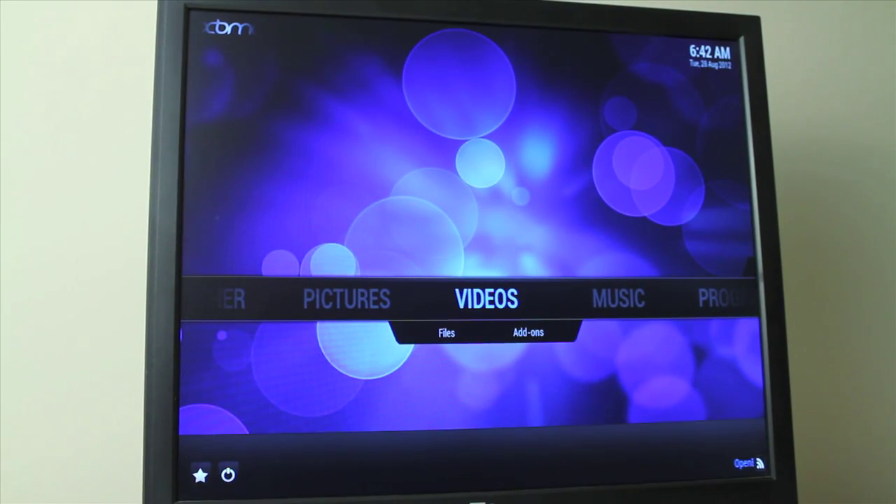
Open Videos > Files in XBMC and highlight the MythTV media server source
{"action": "key", "text": "Down"}
{"action": "key", "text": "Return"}
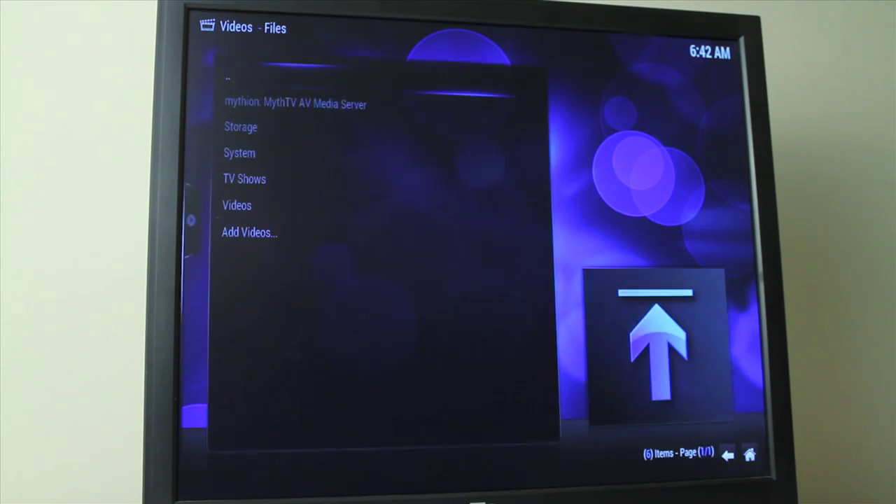
{"action": "key", "text": "Down"}
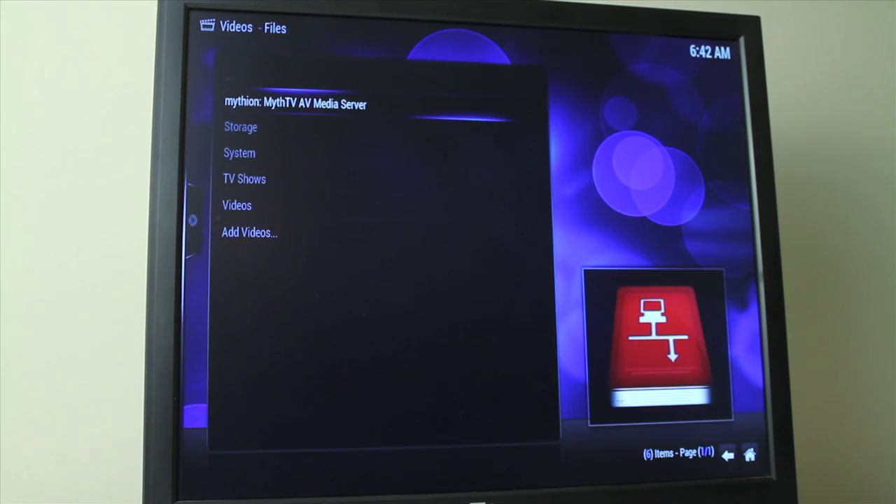